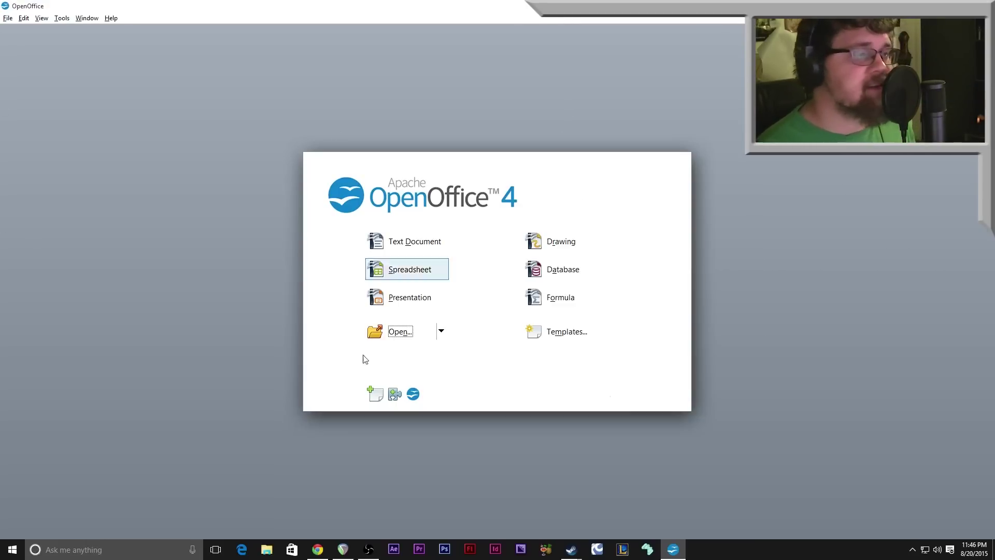
Open Game Design Document.odt from the recent files and scroll to its title page and Index
click(440, 332)
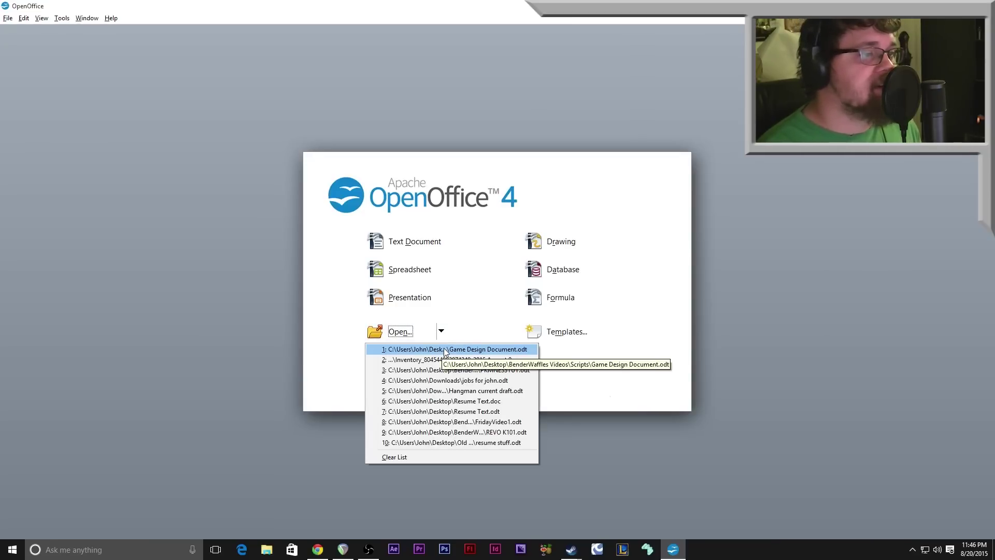
click(443, 349)
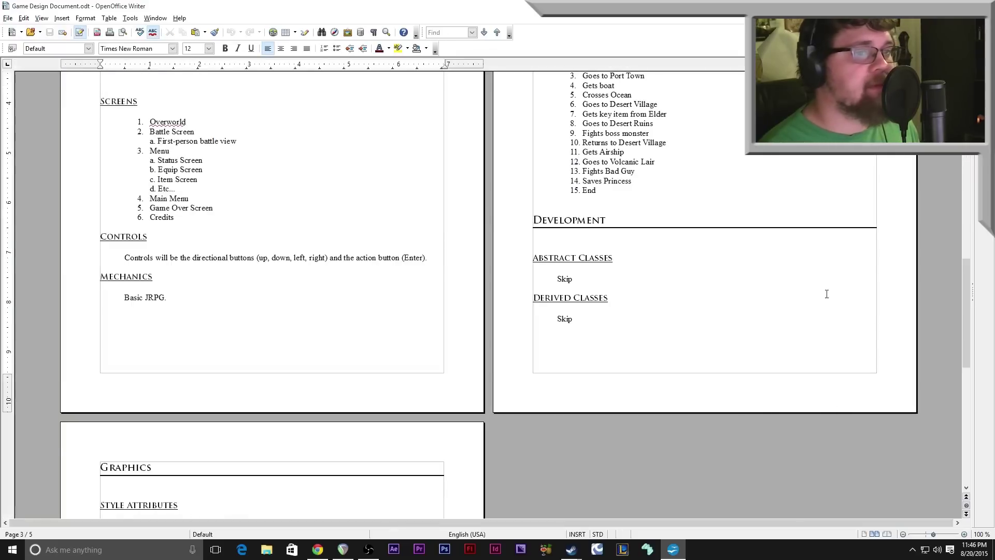
drag(962, 291, 961, 113)
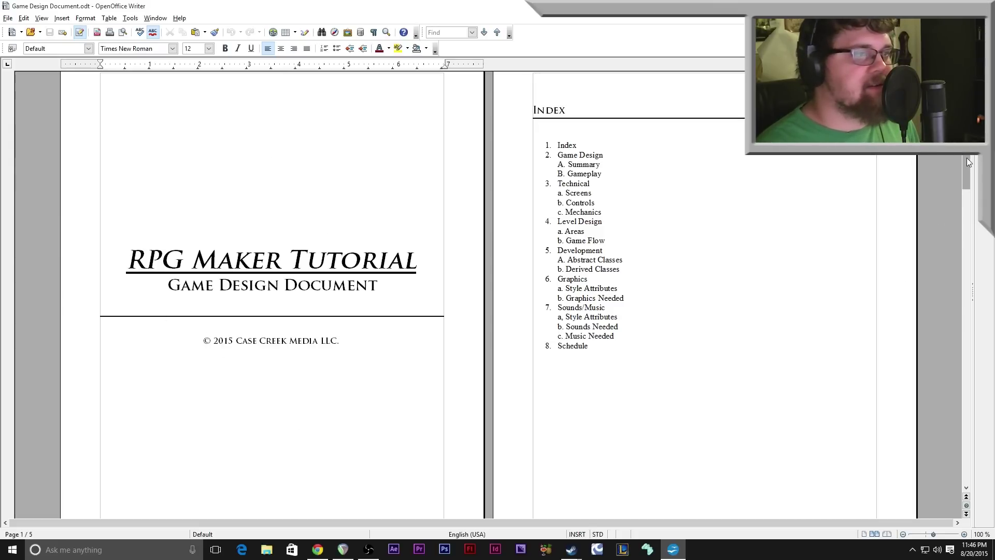
mouse_move(966, 158)
mouse_down()
mouse_move(966, 182)
mouse_move(966, 160)
mouse_up()
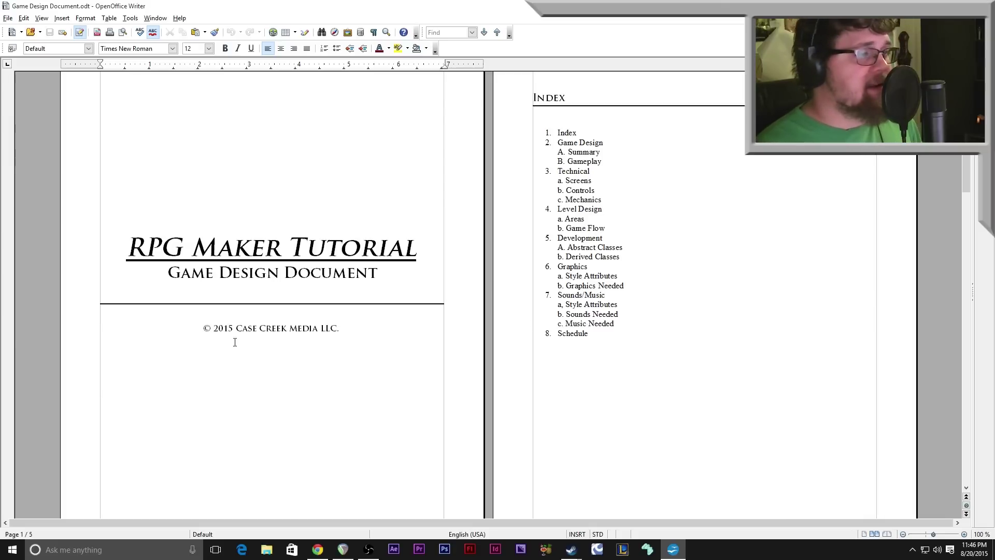
drag(343, 325, 188, 329)
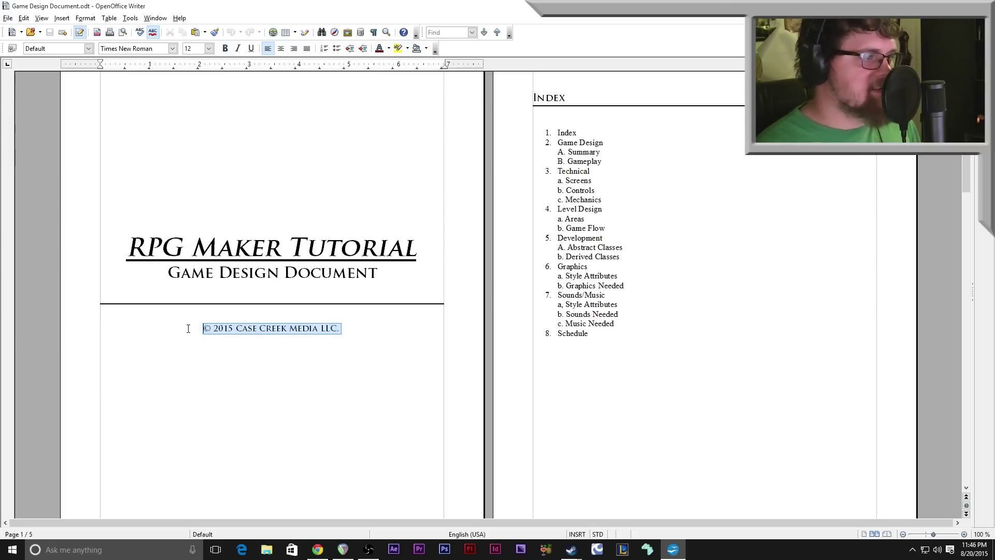
click(398, 342)
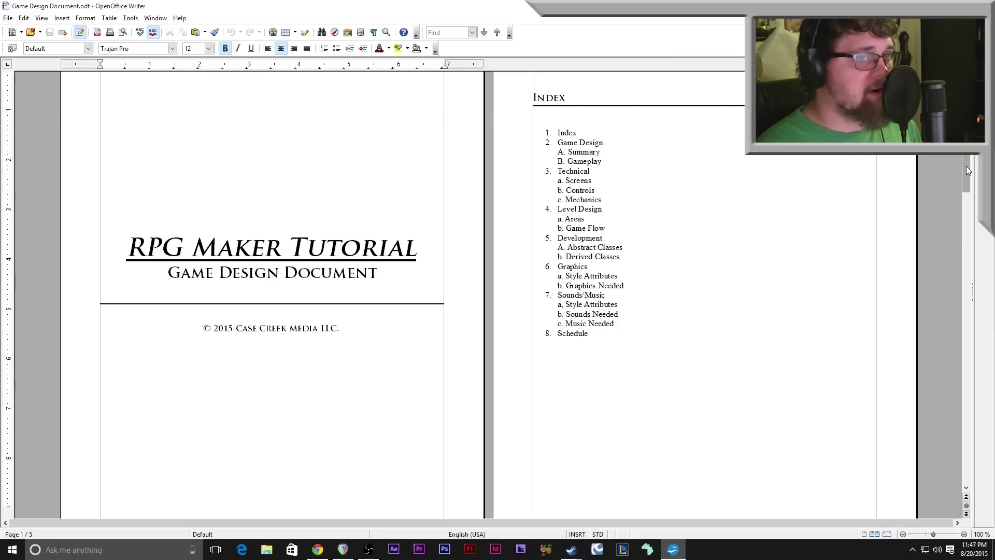
On page 3, highlight the Game Design Summary and Gameplay text, then the Classic JRPG-style Gameplay sentence
drag(966, 170, 972, 296)
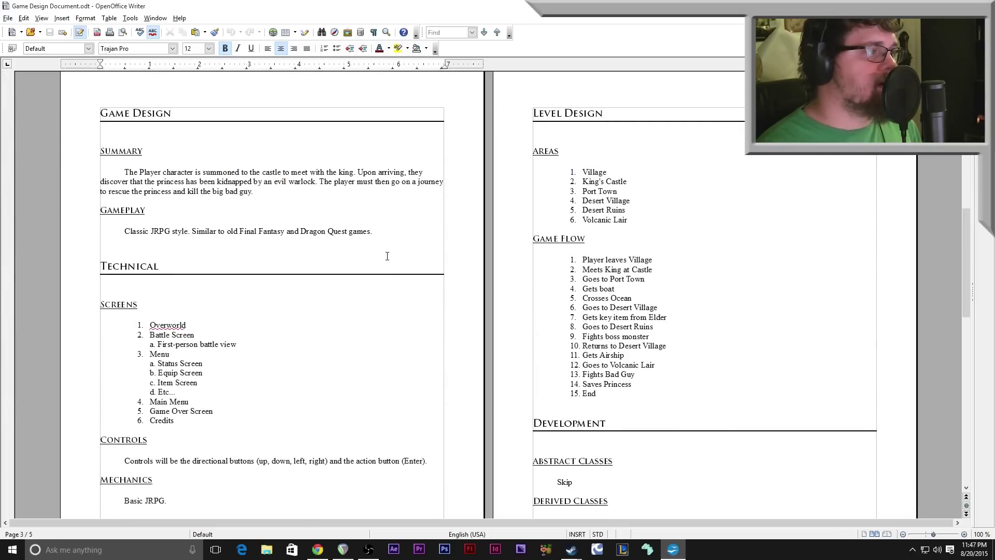
drag(388, 256, 82, 128)
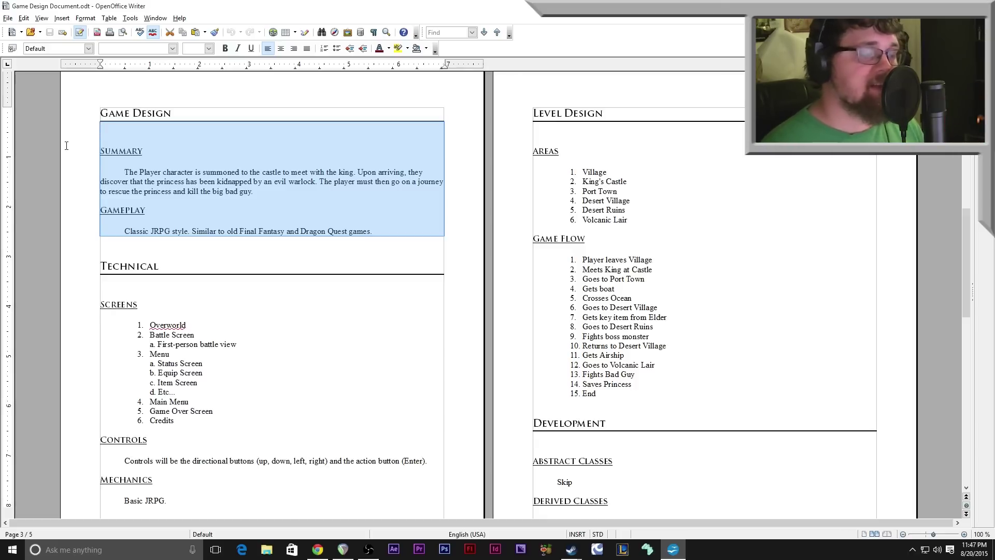
click(268, 215)
drag(372, 231, 125, 234)
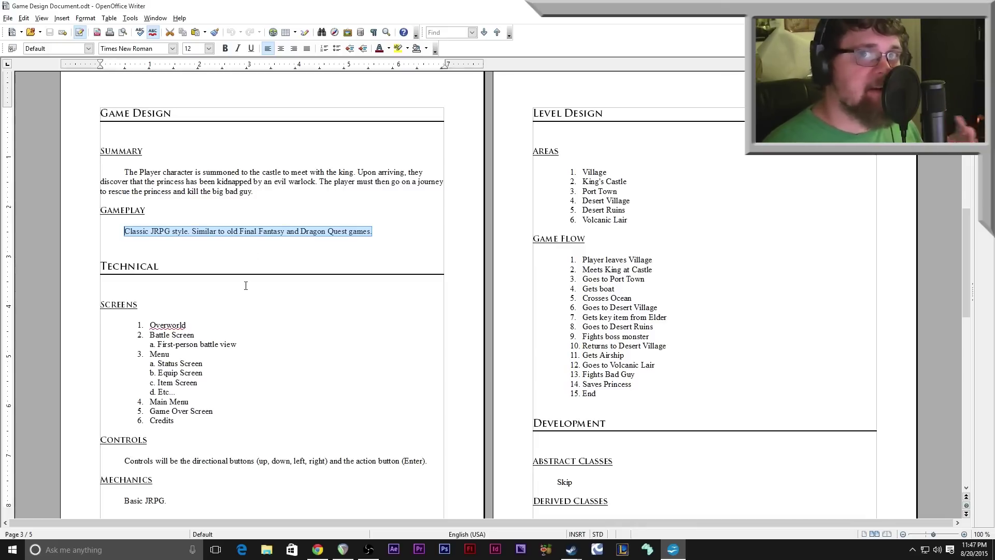
scroll(246, 286, down, 4)
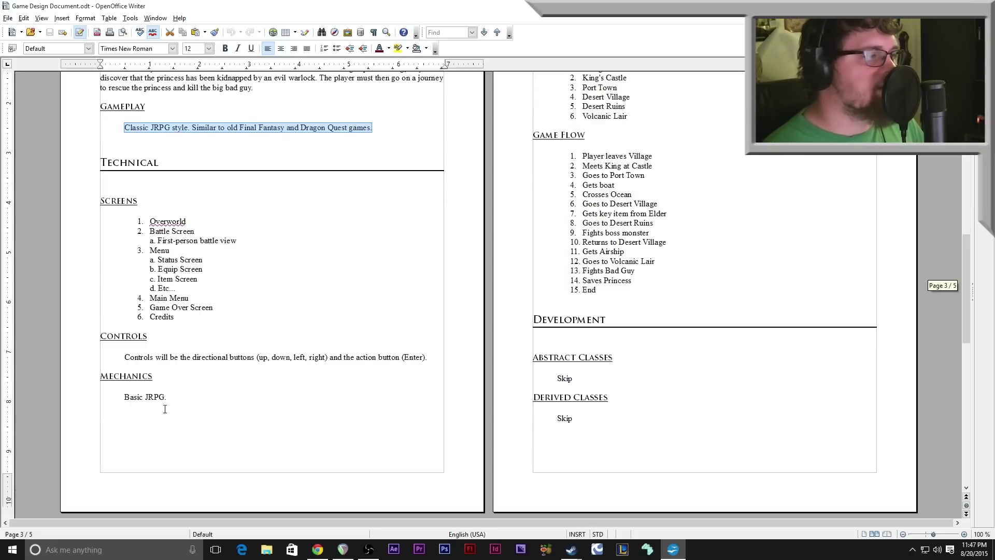
drag(170, 397, 81, 176)
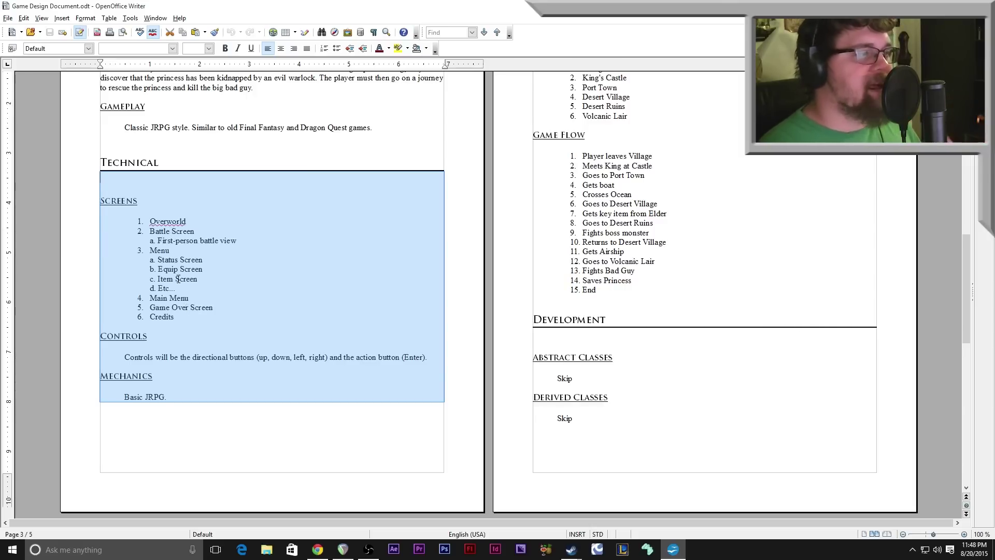
click(197, 318)
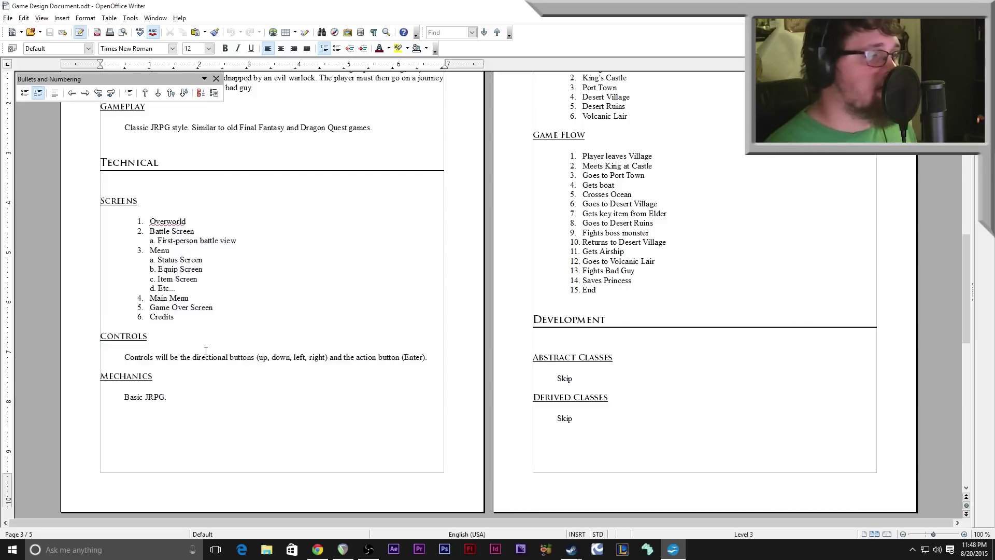
drag(428, 357, 123, 358)
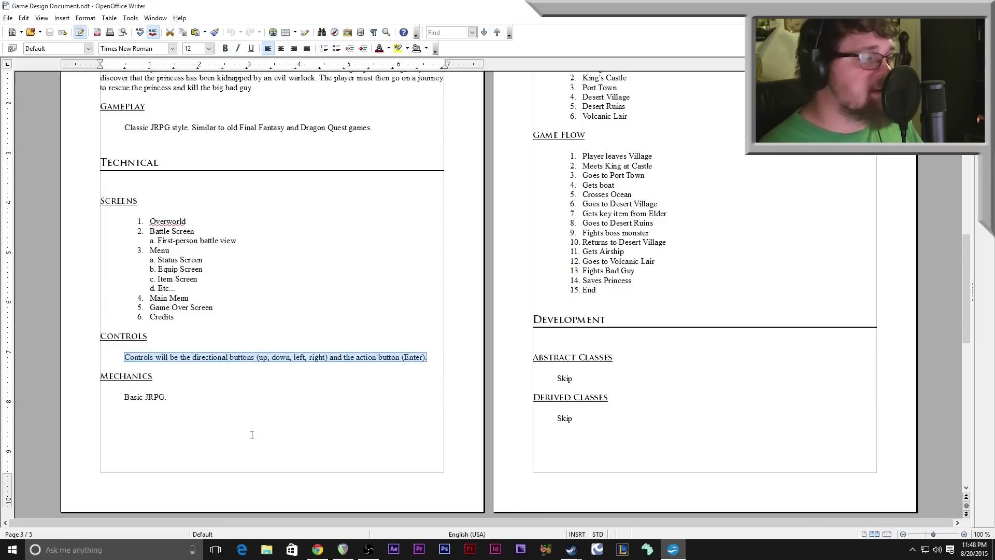
drag(181, 400, 112, 395)
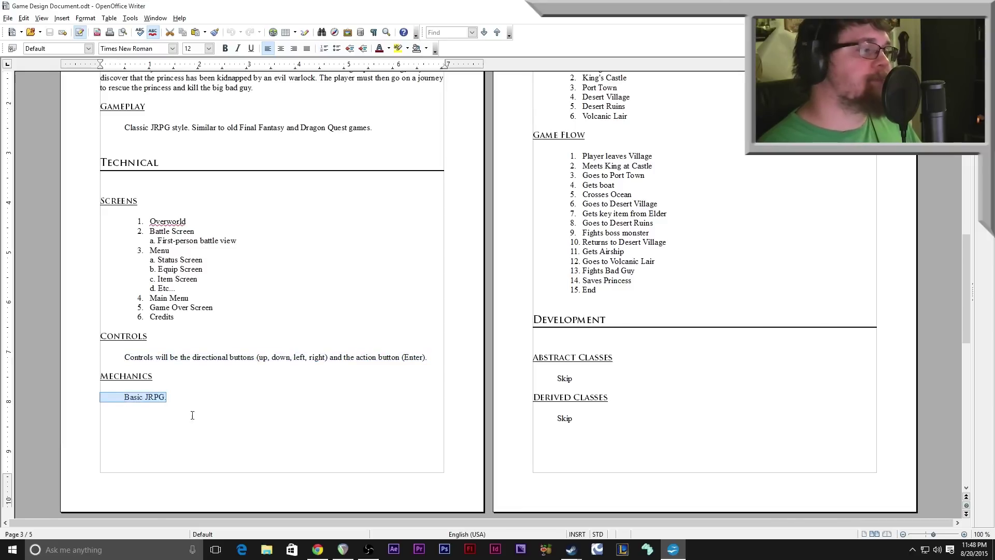
click(169, 395)
drag(174, 399, 123, 398)
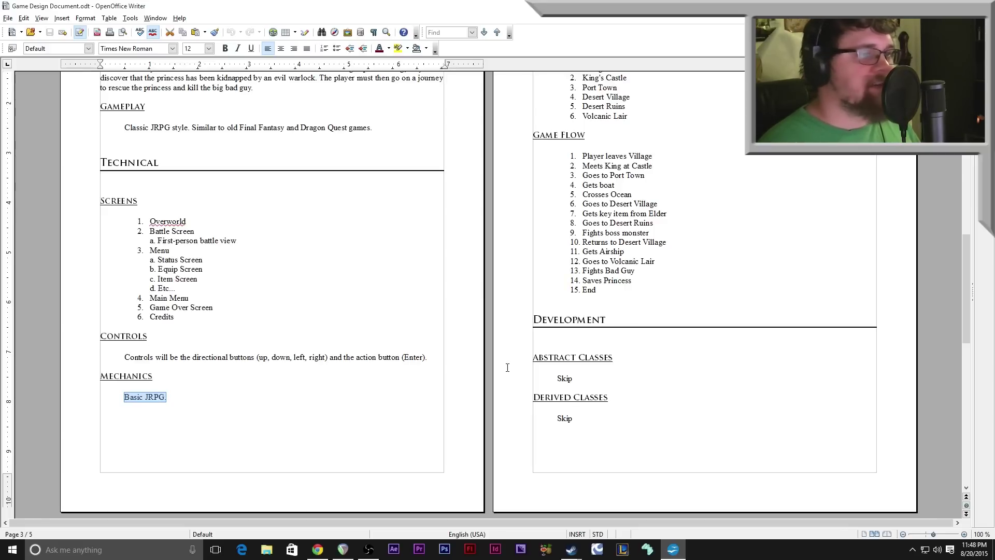
scroll(650, 300, up, 5)
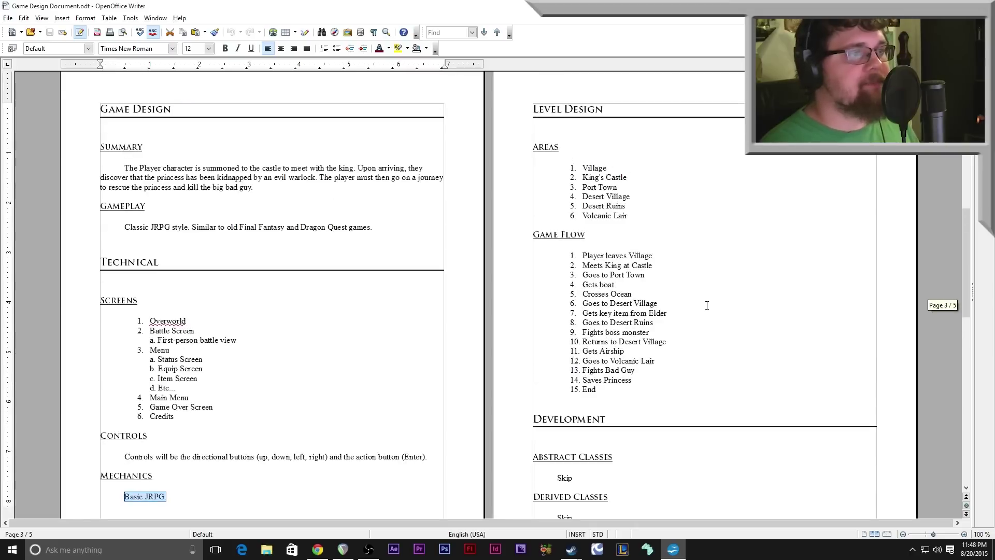
drag(642, 428, 530, 150)
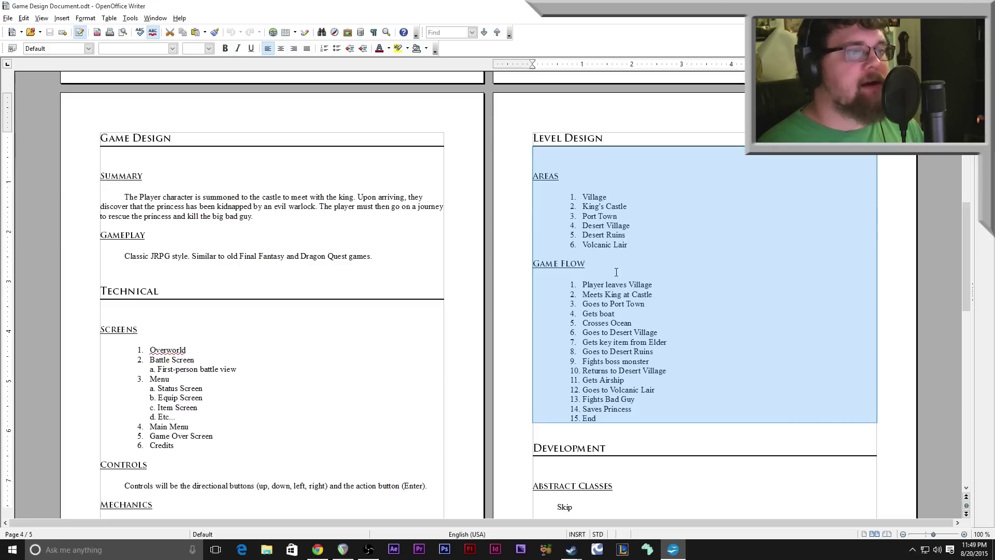
click(614, 420)
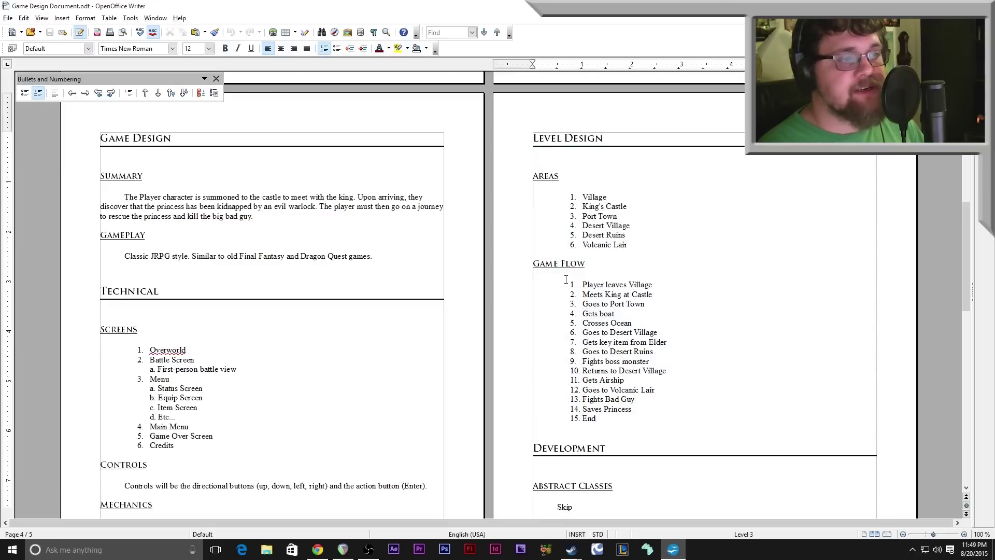
drag(566, 280, 655, 427)
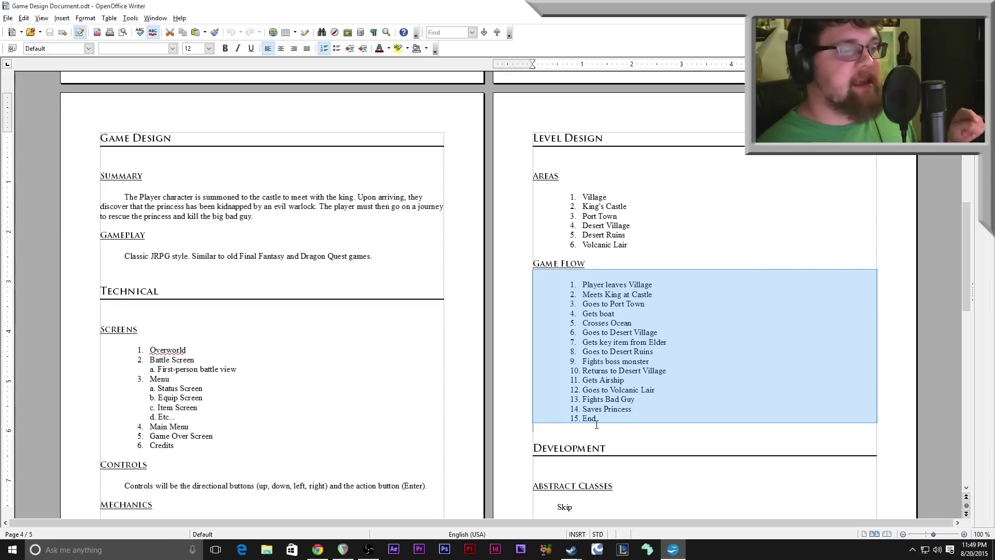
scroll(596, 423, down, 3)
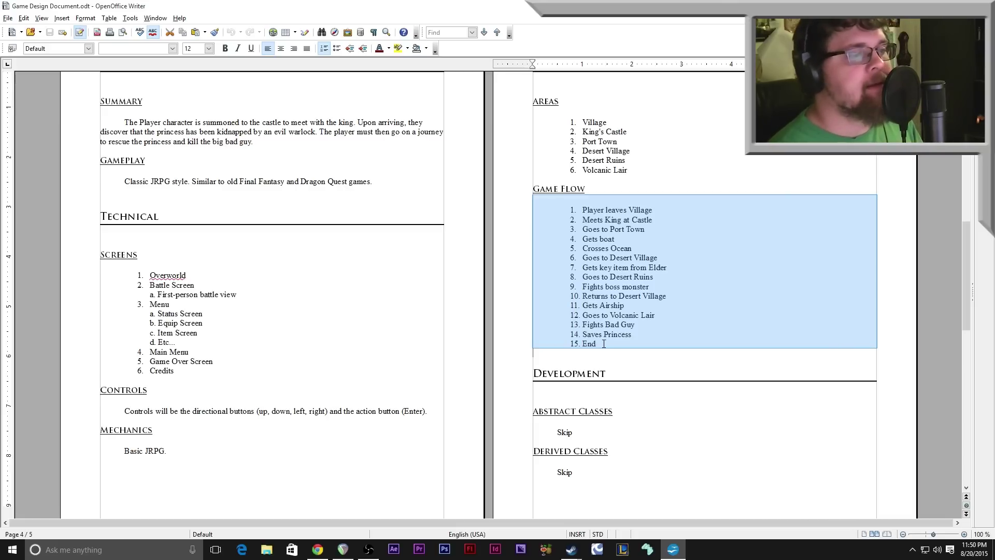
scroll(604, 343, down, 5)
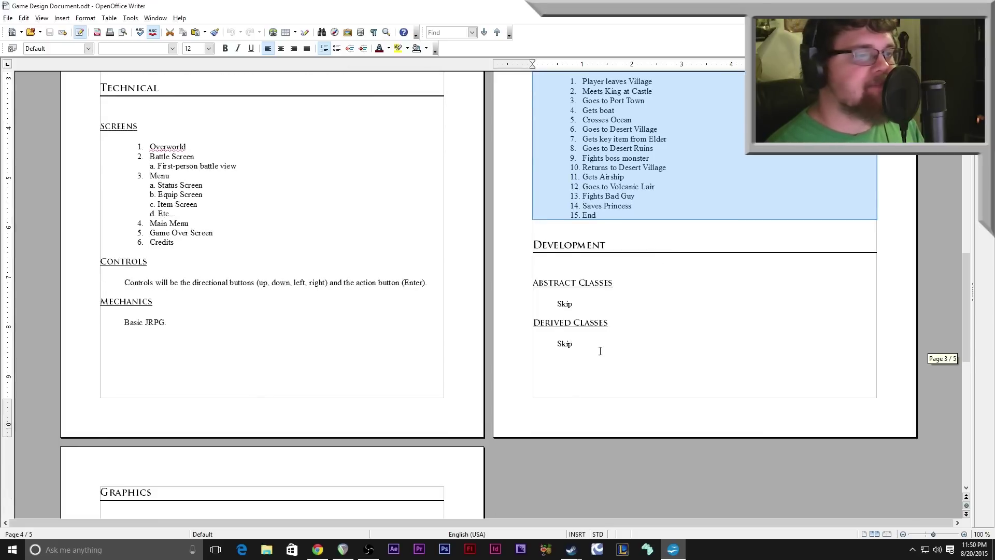
Highlight the Development section body, with its Skip-marked classes, then scroll down toward Graphics
drag(601, 351, 514, 269)
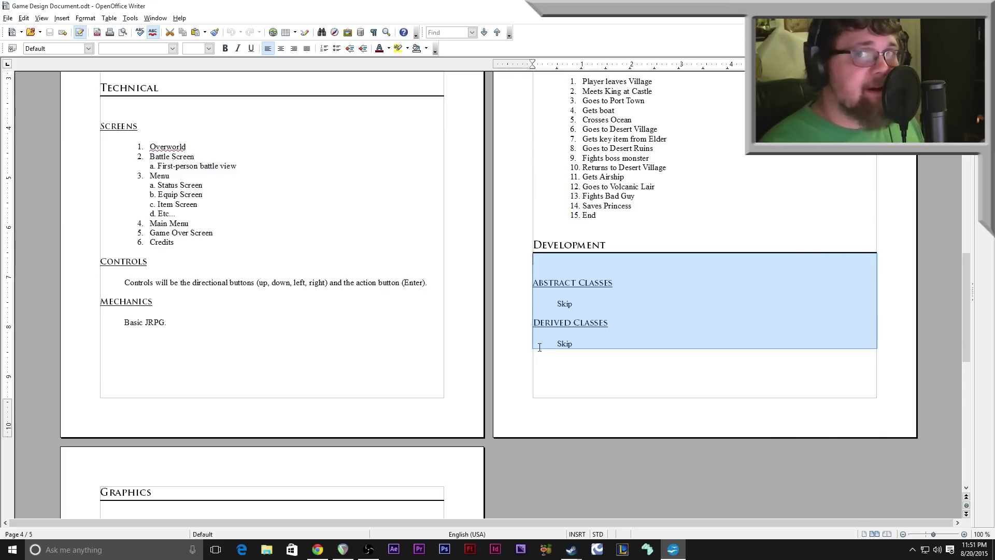
scroll(539, 358, down, 4)
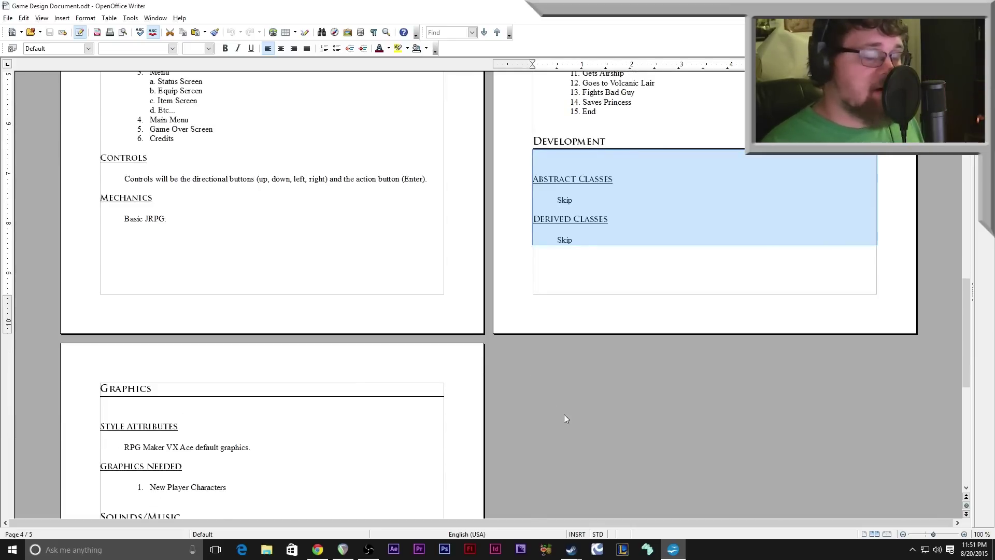
scroll(563, 415, down, 4)
On page 5, highlight the Graphics section, its New Player Characters item, then the Sounds/Music body
scroll(564, 415, down, 3)
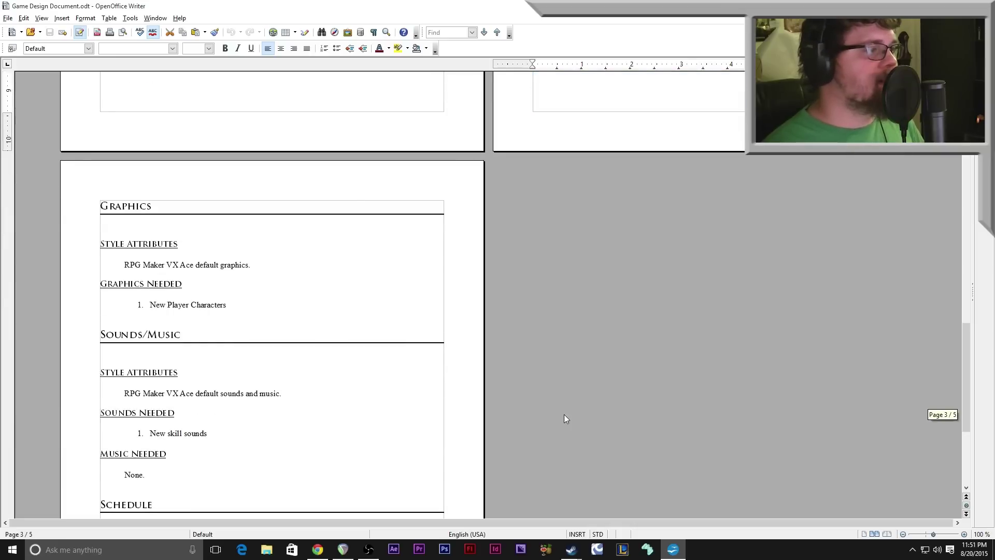
scroll(564, 415, down, 4)
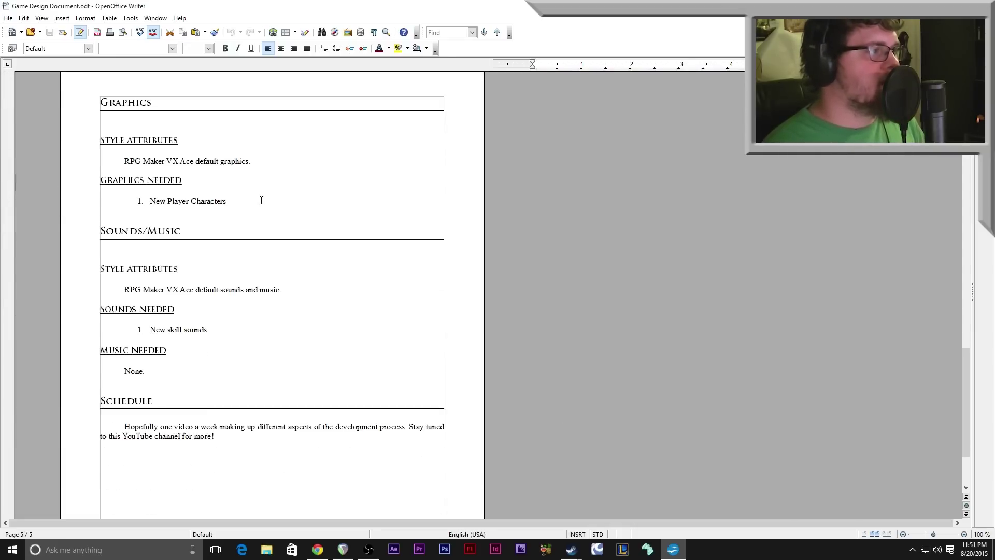
drag(251, 210, 72, 122)
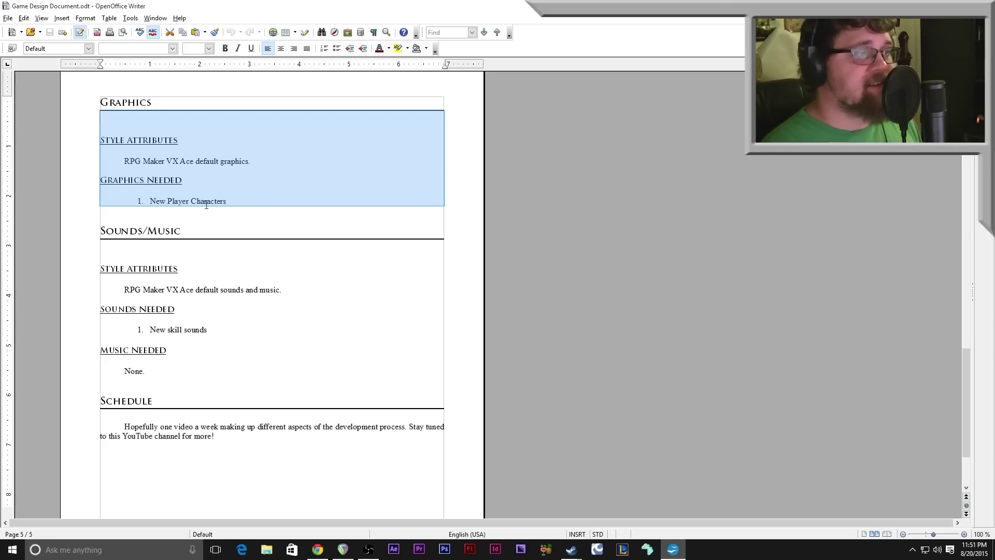
click(228, 202)
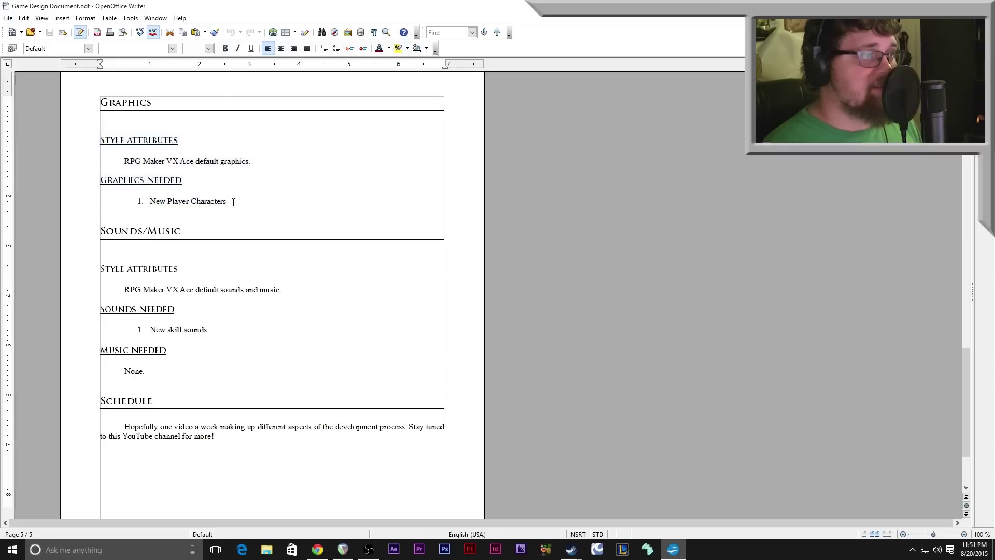
drag(224, 201, 148, 202)
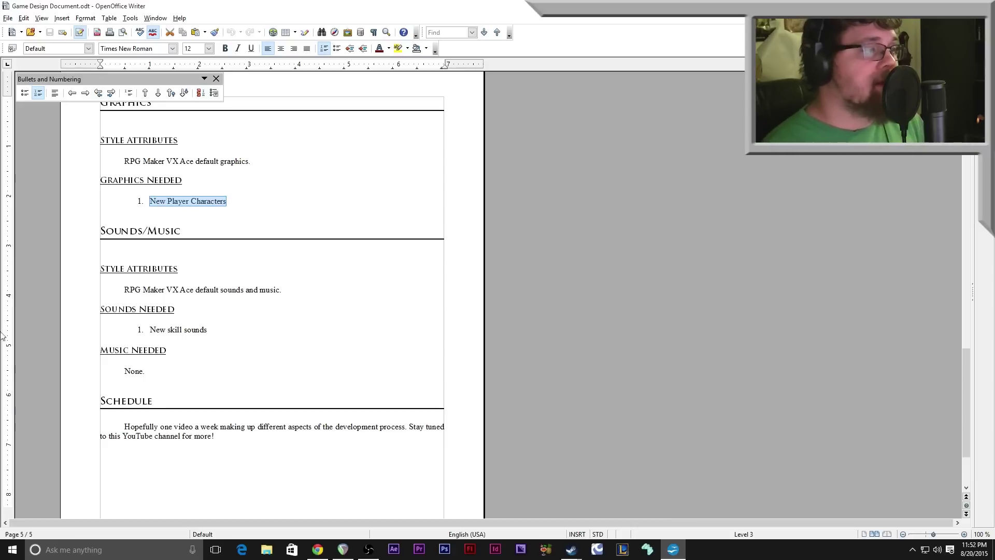
drag(173, 377, 75, 248)
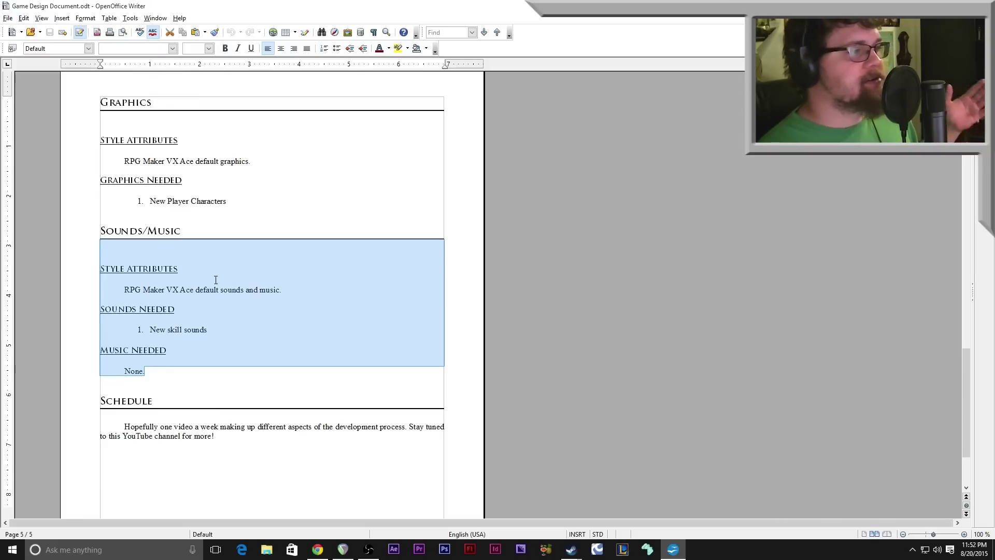
Highlight the 'New skill sounds' item, then the 'None.' line under Music Needed
click(294, 291)
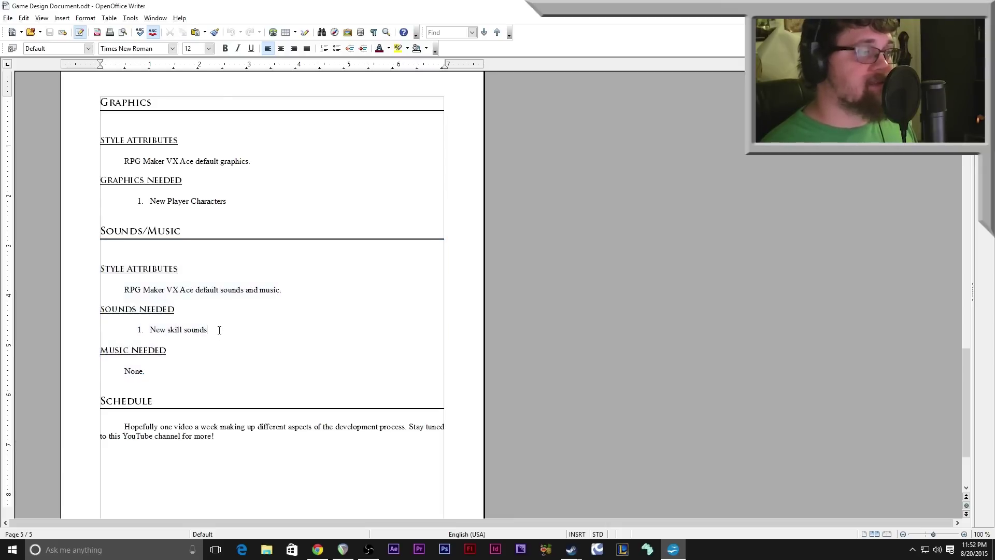
drag(218, 330, 131, 330)
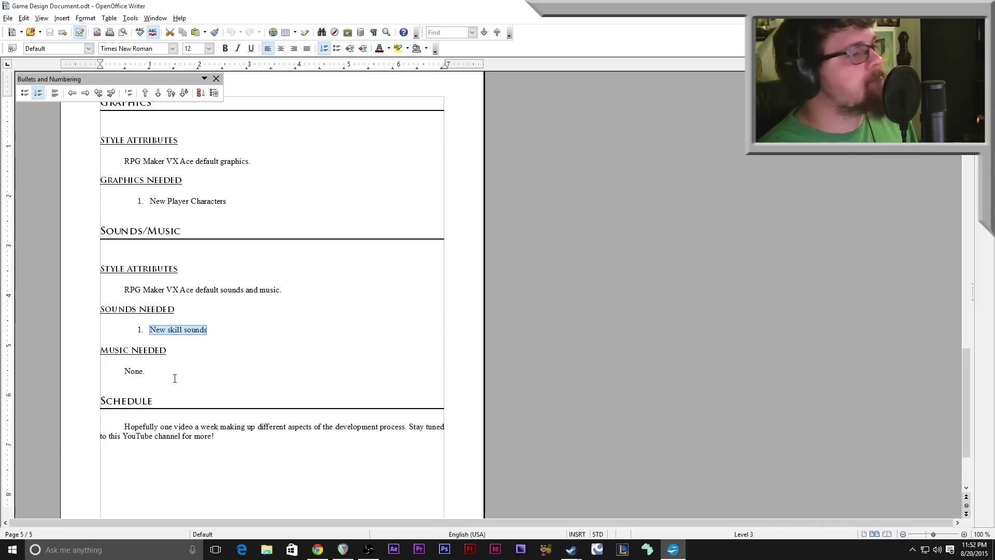
drag(150, 371, 109, 368)
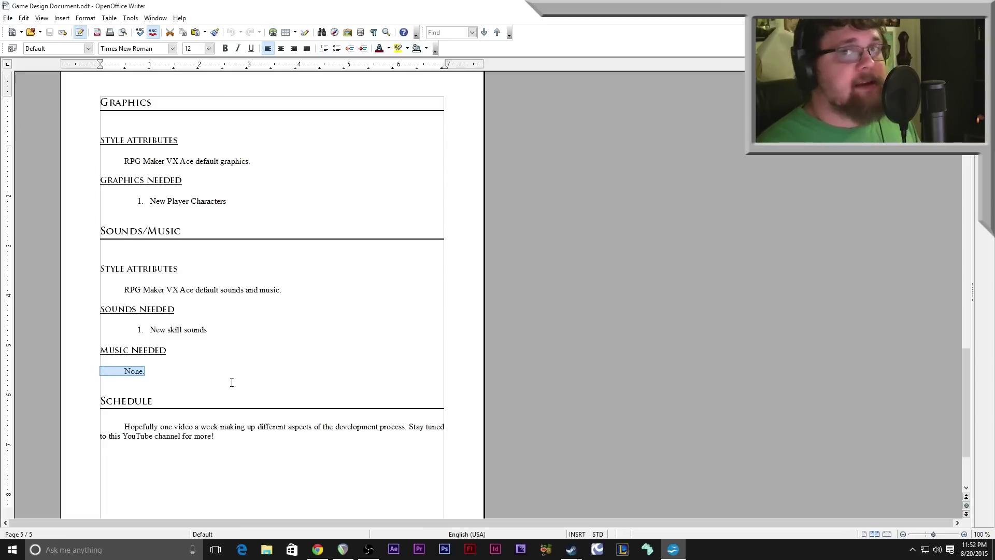
Scroll to the document's end and highlight the Schedule paragraph about one video a week
scroll(232, 382, down, 4)
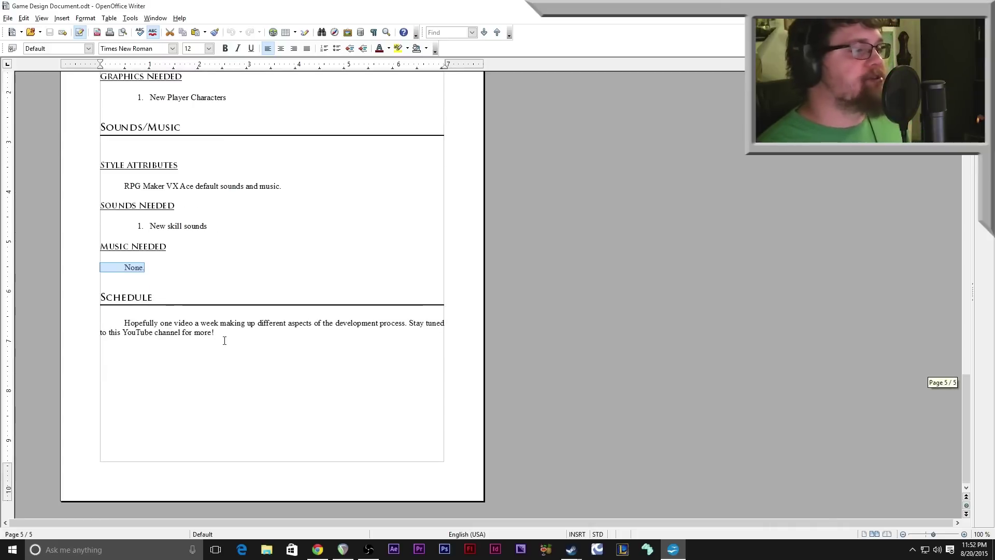
drag(284, 335, 97, 318)
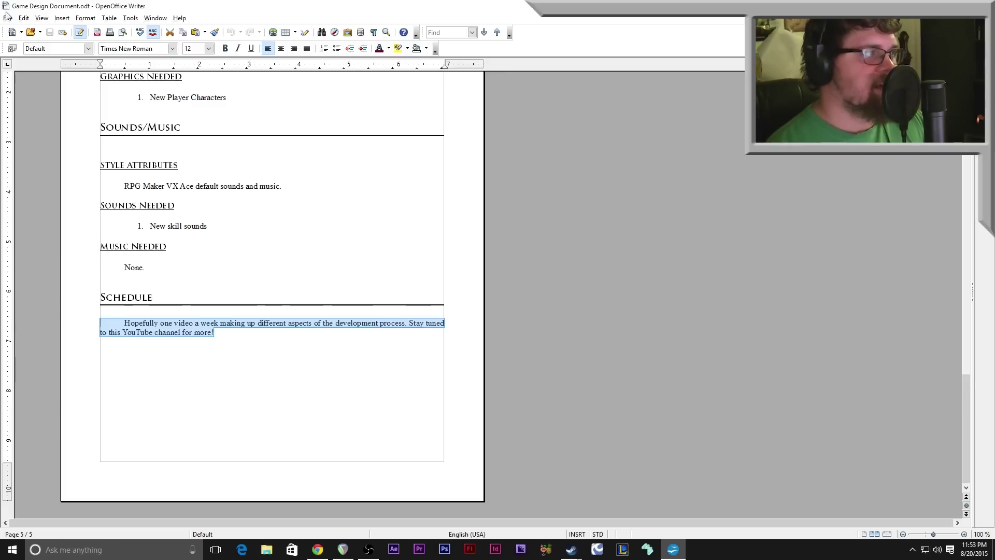
Scroll back up to the RPG Maker Tutorial title page and Index, then down slightly
scroll(427, 347, up, 10)
scroll(428, 348, up, 12)
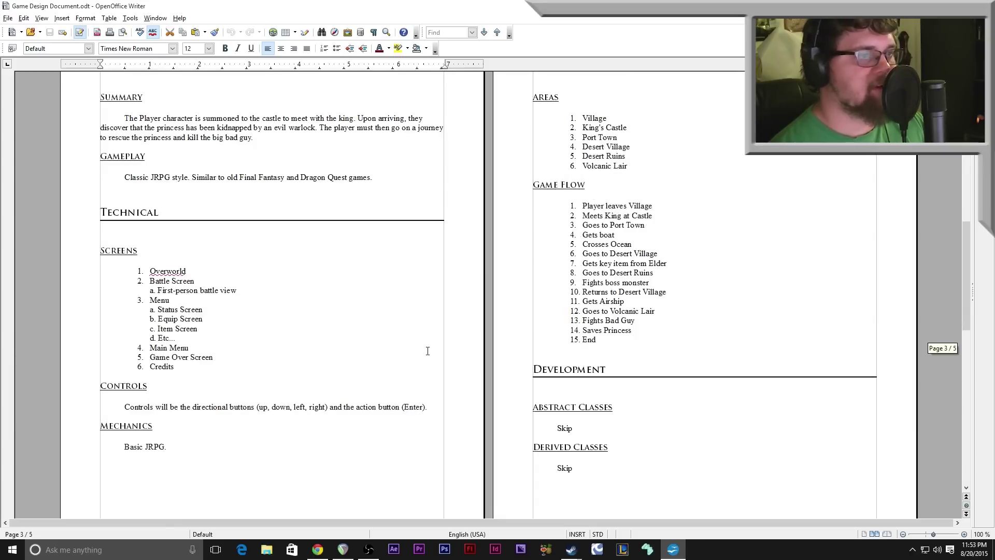
scroll(428, 351, up, 17)
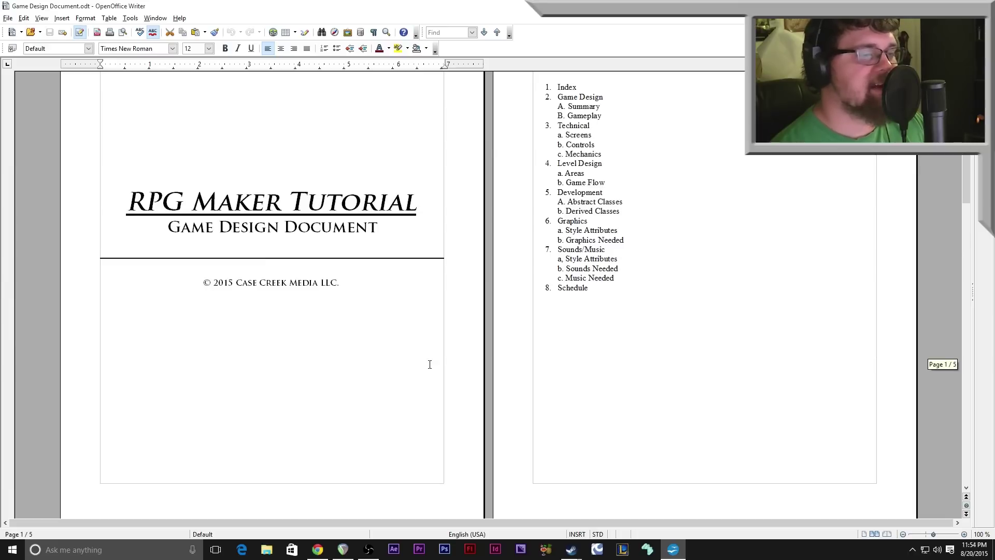
scroll(429, 364, down, 16)
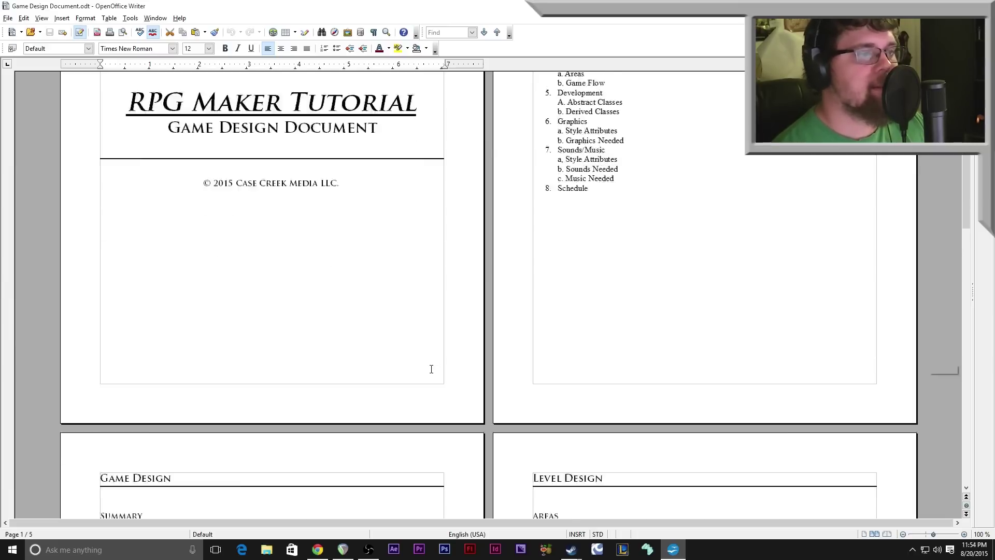